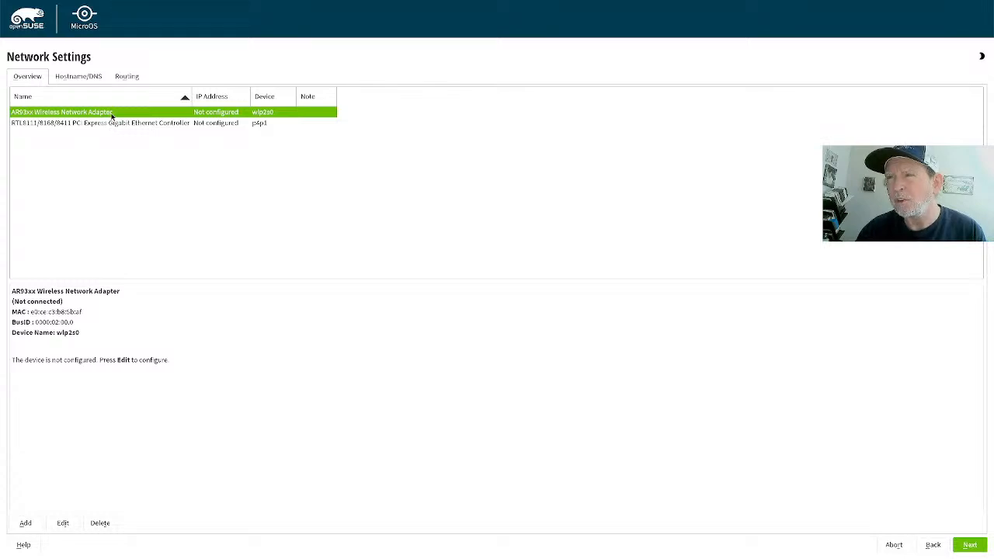
# Edit the AR93xx Wireless Network Adapter and select the channel 40 home network with 94% signal from the available networks
pyautogui.click(73, 523)
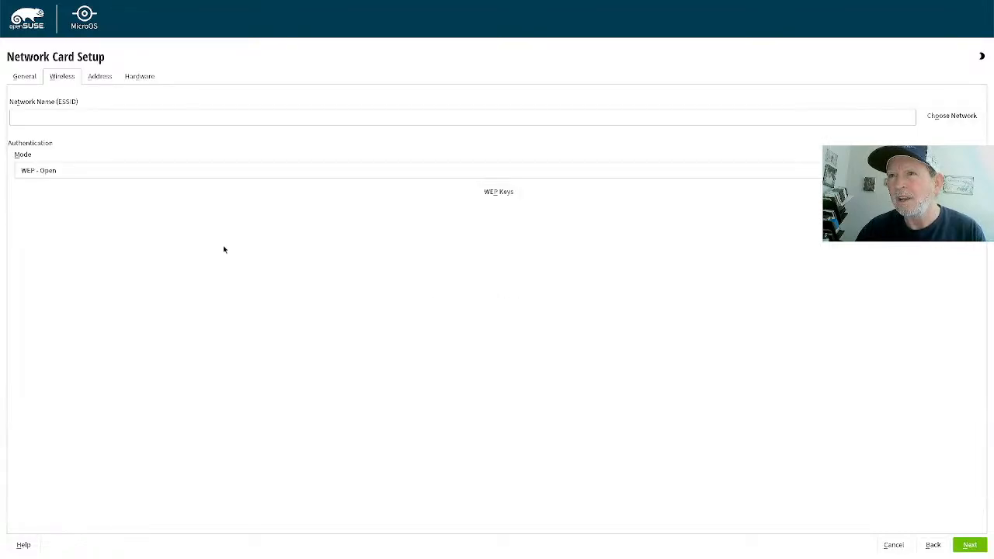
pyautogui.click(260, 123)
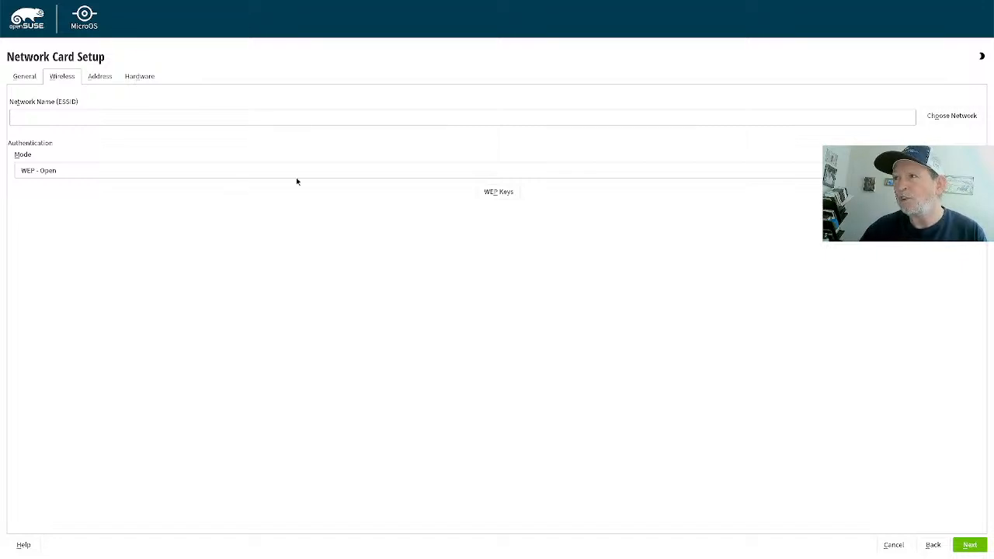
pyautogui.click(947, 120)
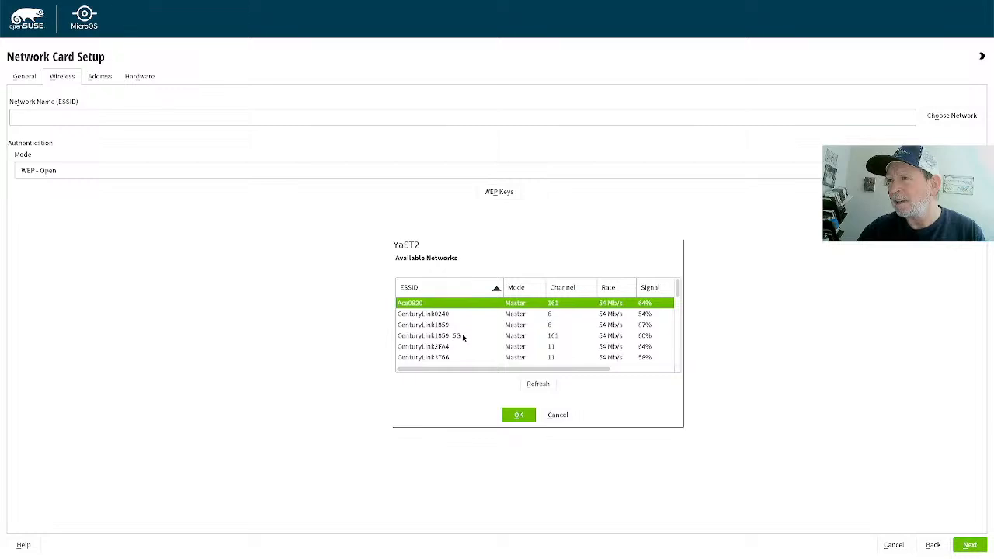
pyautogui.scroll(-1, 462, 336)
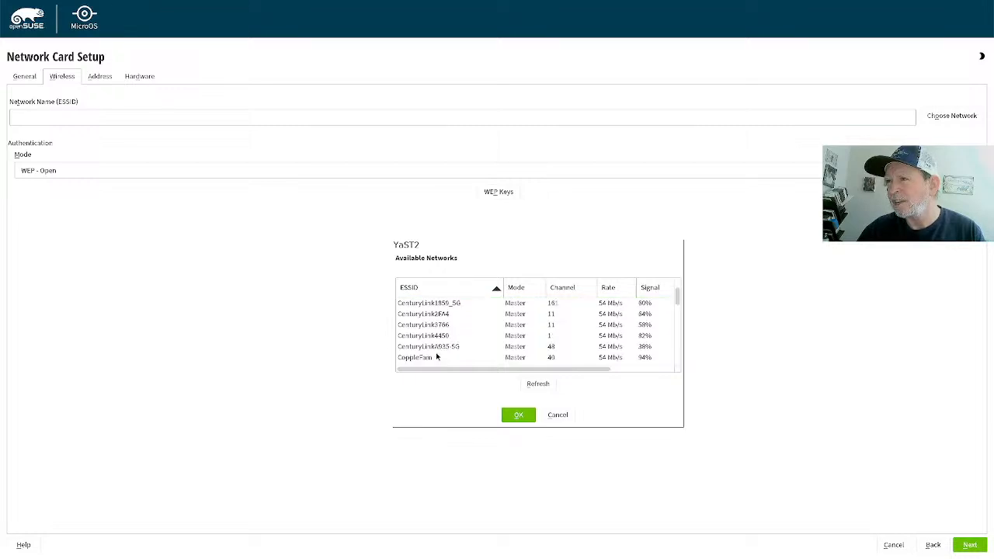
pyautogui.click(437, 356)
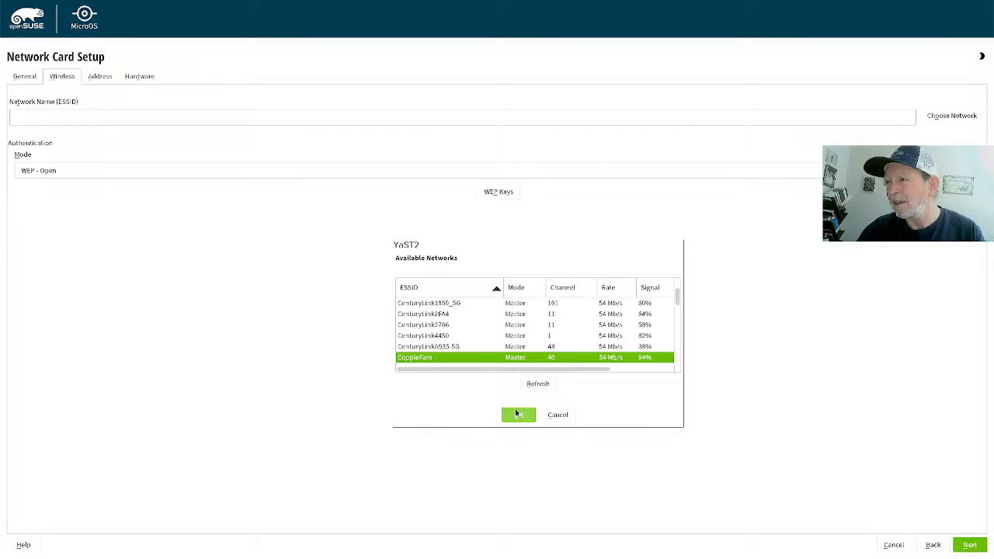
pyautogui.click(517, 413)
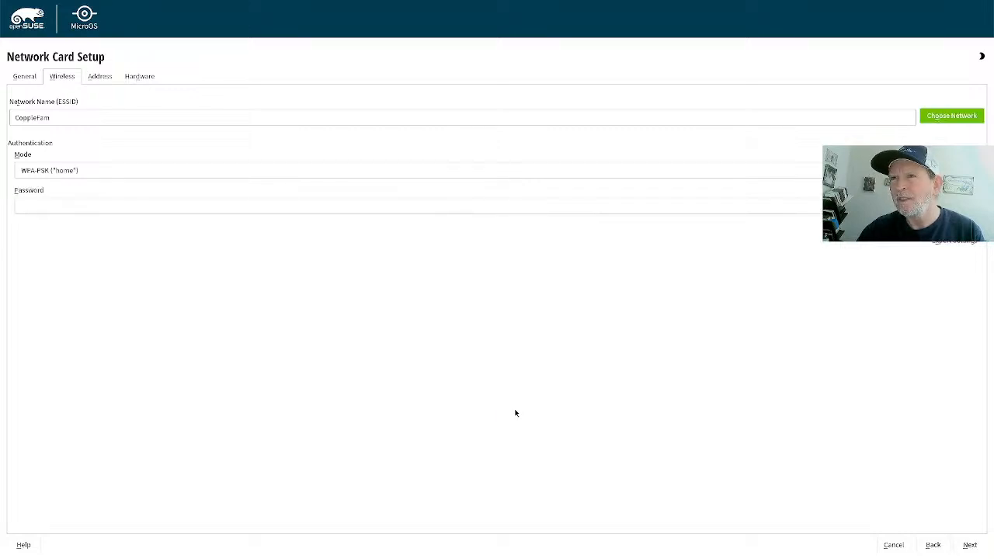
# Enter the Wi-Fi password for WPA-PSK authentication, save the wireless card setup and continue past the network settings
pyautogui.click(427, 203)
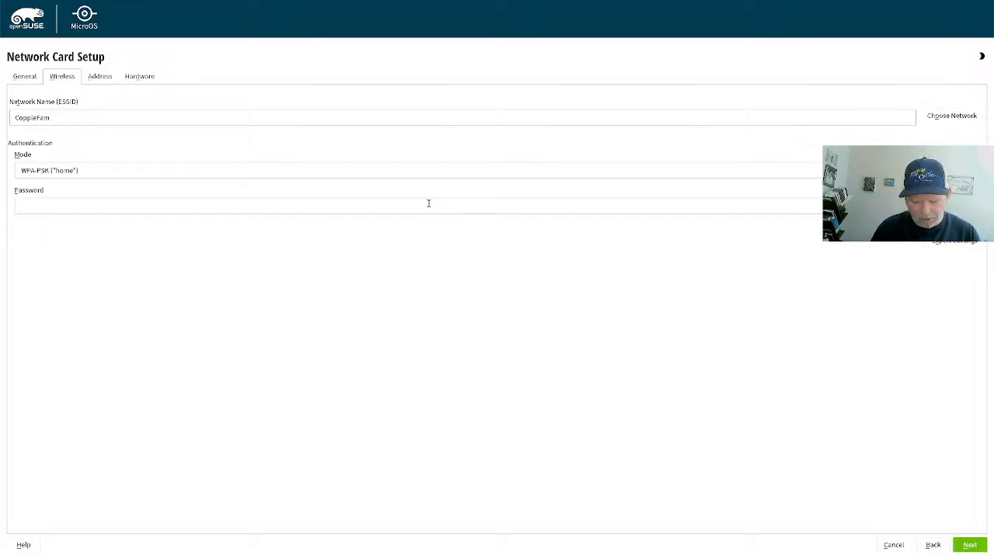
pyautogui.write('****')
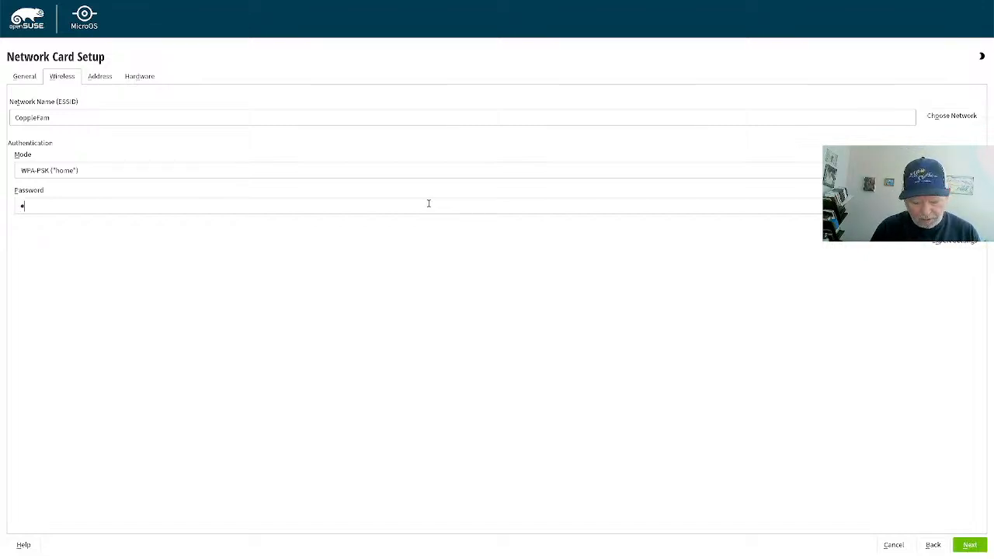
pyautogui.write('***')
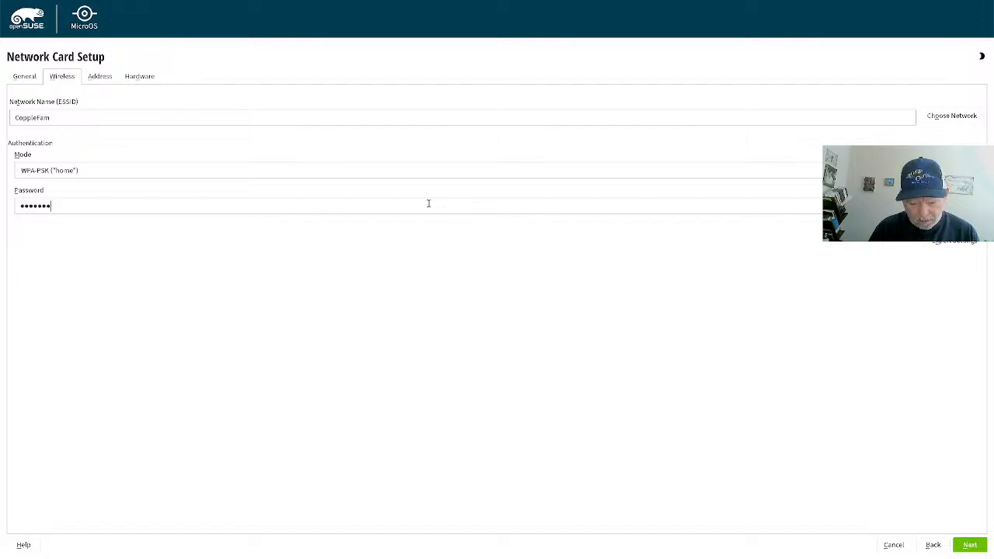
pyautogui.write('***')
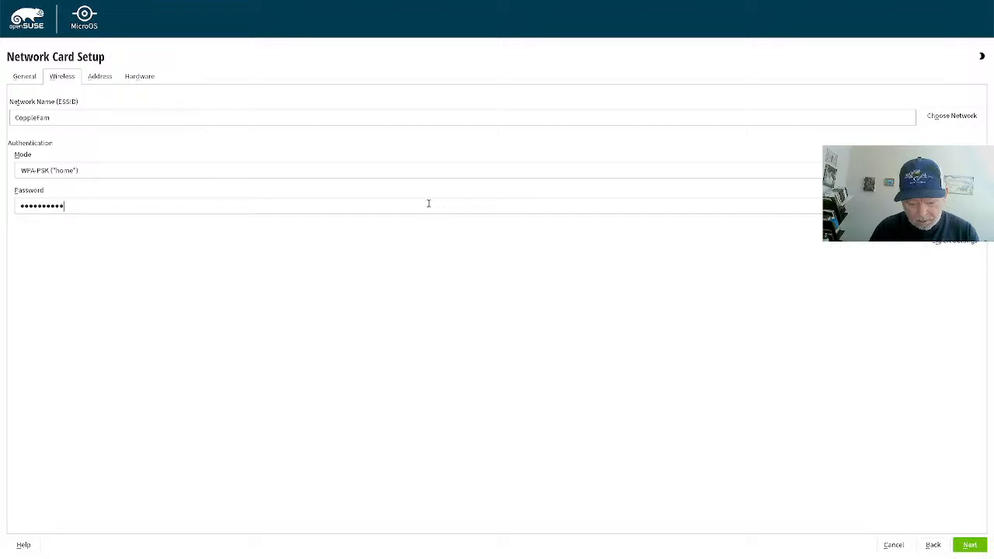
pyautogui.write('**')
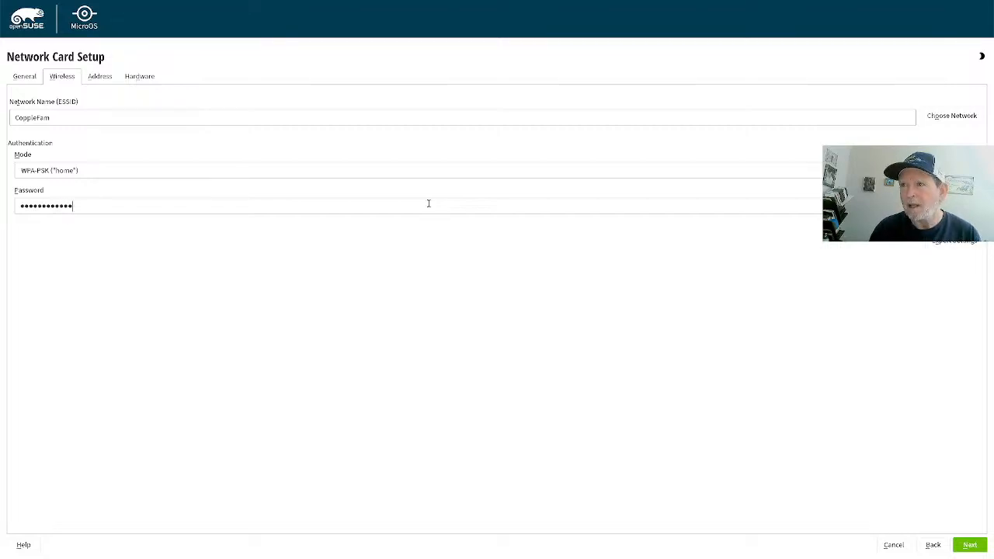
pyautogui.press('Return')
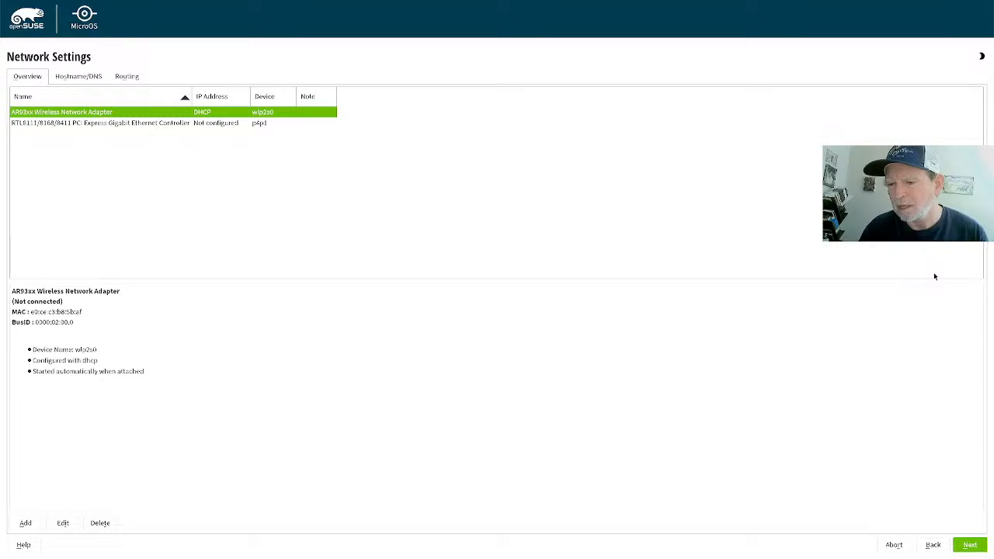
pyautogui.click(970, 545)
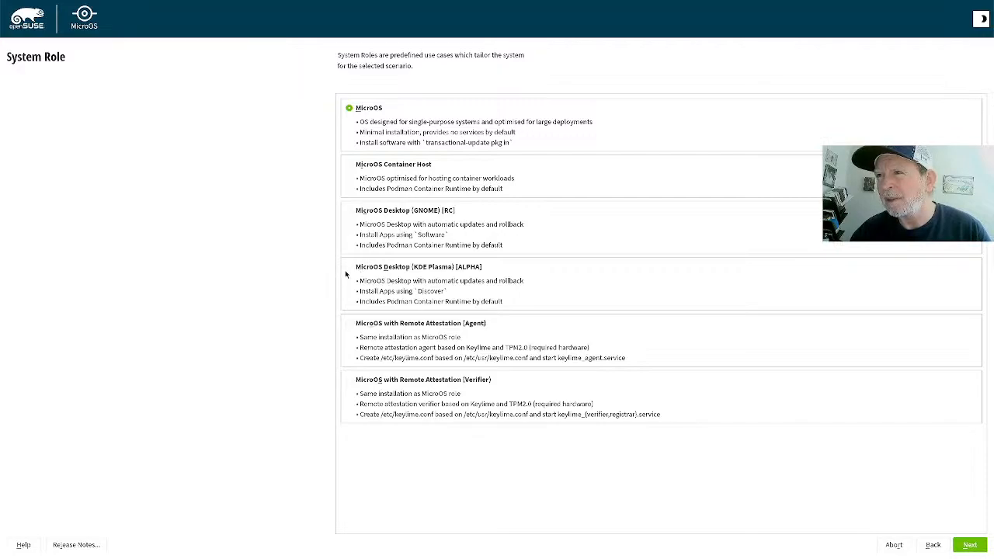
# Try to continue the installation with the MicroOS Desktop (KDE Plasma) [ALPHA] system role
pyautogui.click(350, 266)
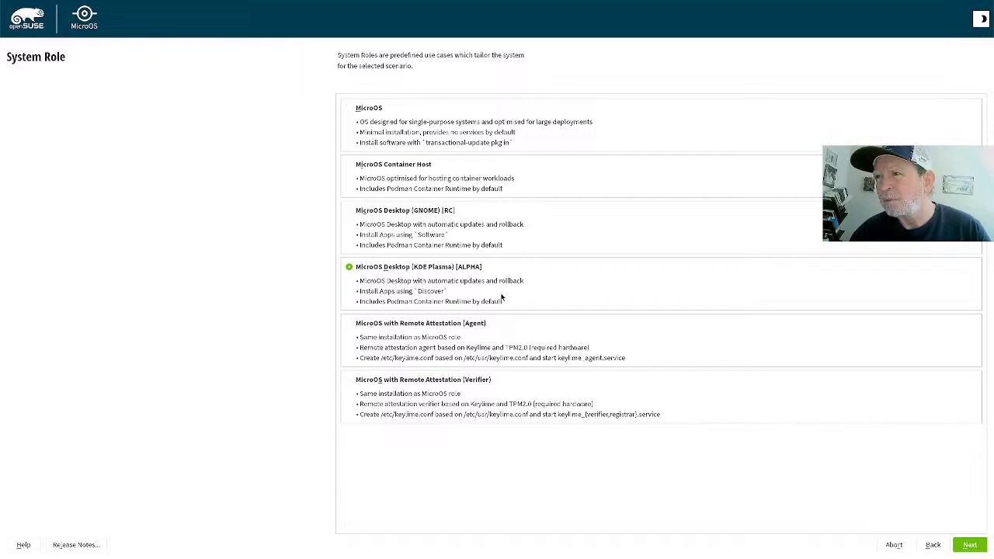
pyautogui.click(969, 546)
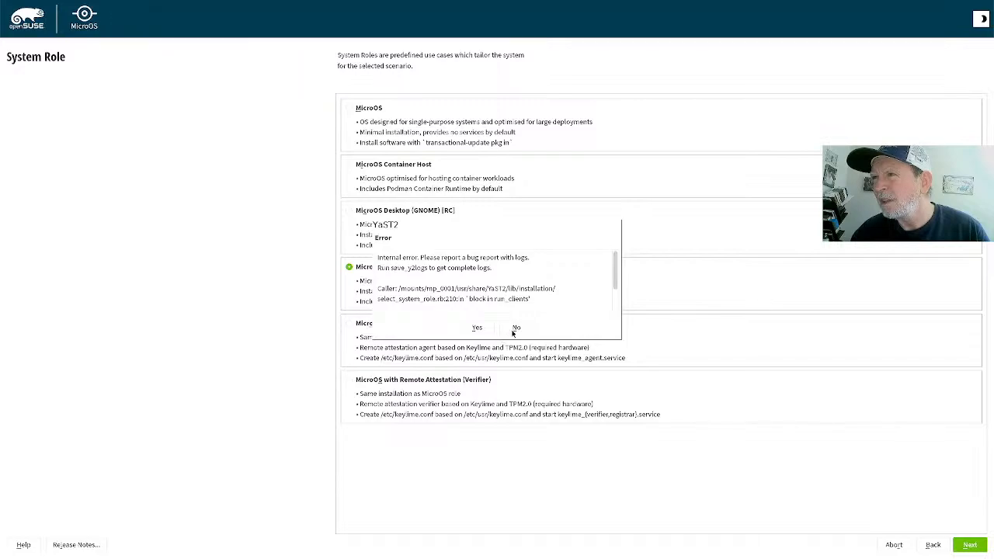
# Start and exit the byebug debugger for the internal error, and quit the failed installation to the linuxrc main menu
pyautogui.click(479, 328)
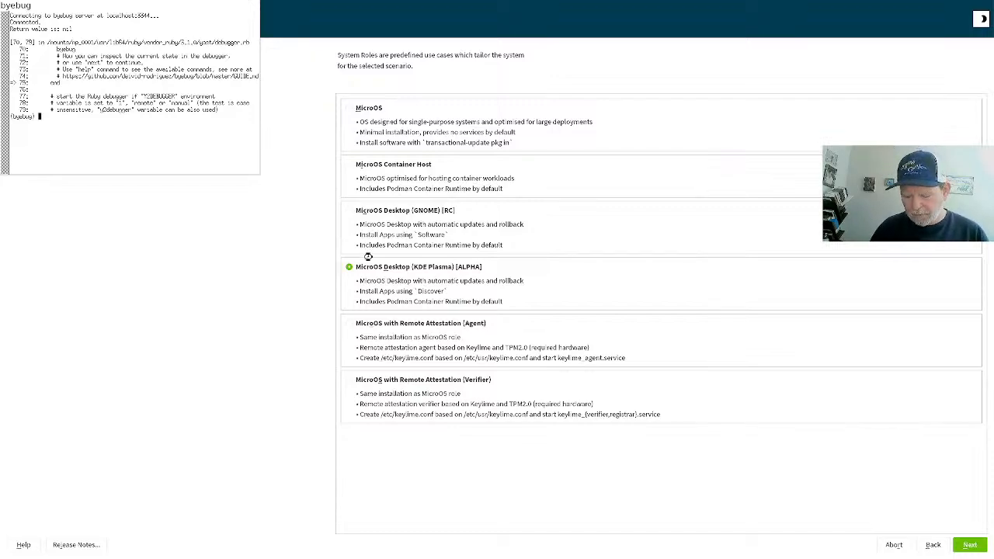
pyautogui.press('Return')
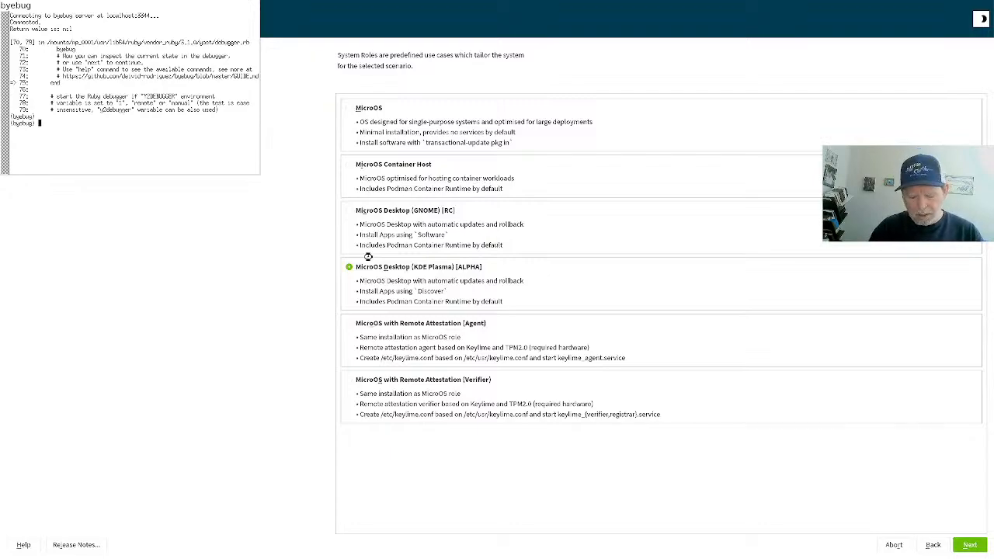
pyautogui.write('exit')
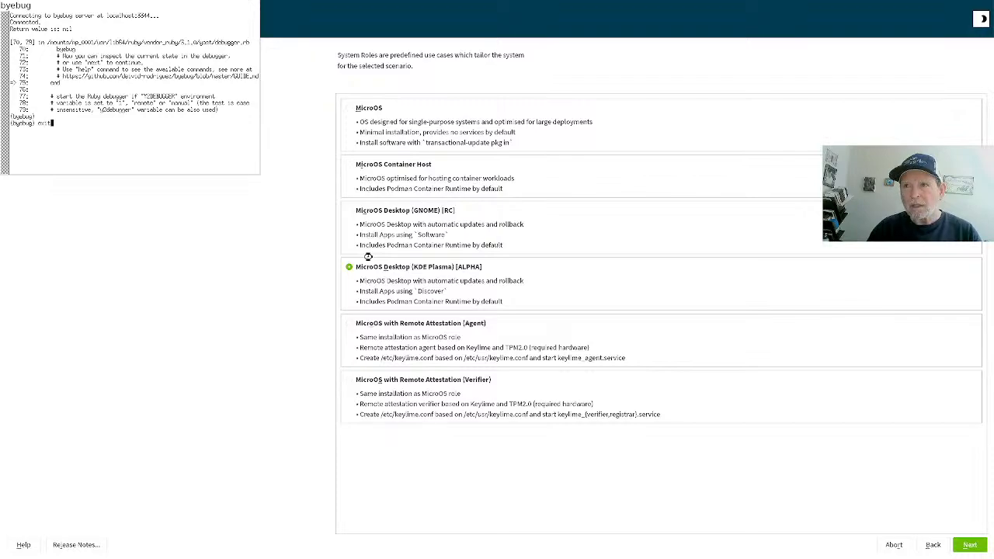
pyautogui.press('Return')
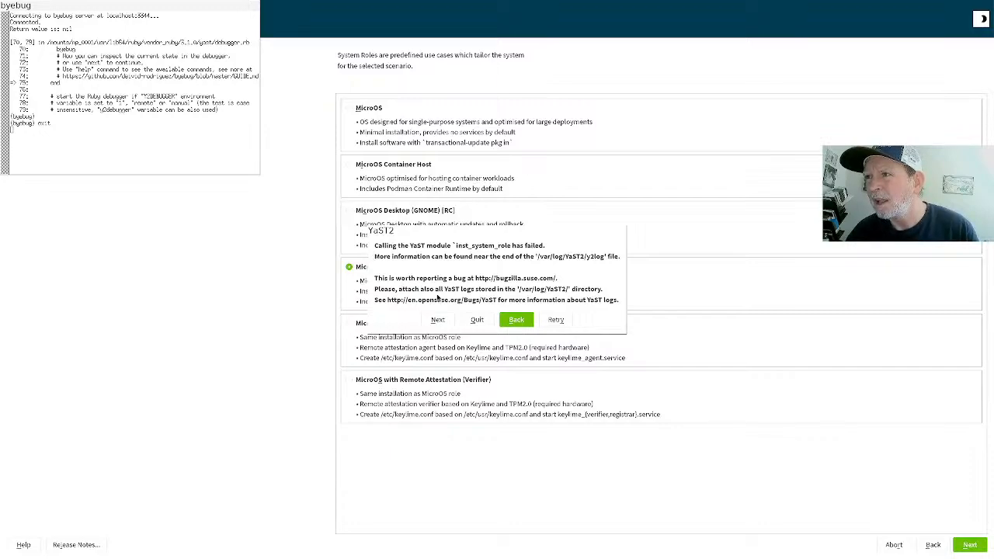
pyautogui.click(477, 321)
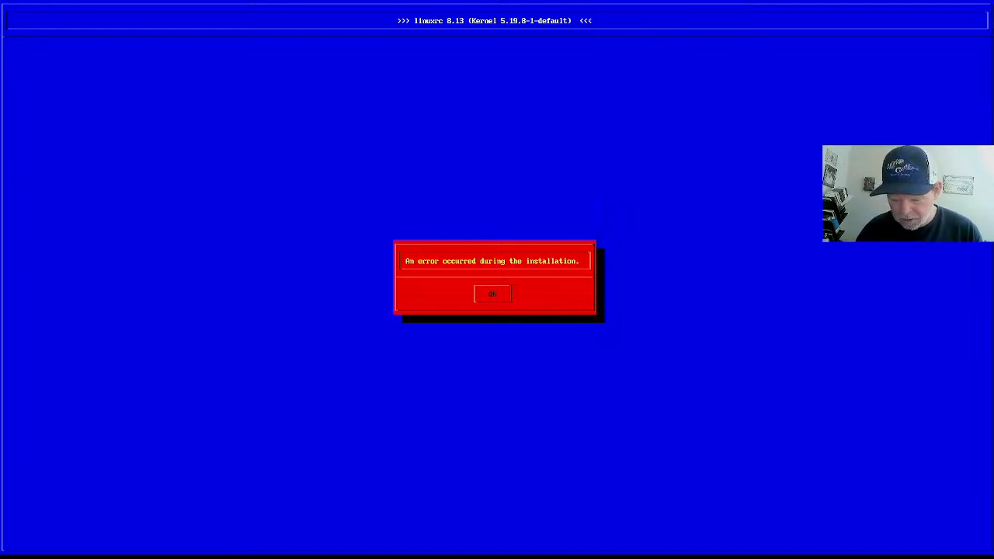
pyautogui.press('Return')
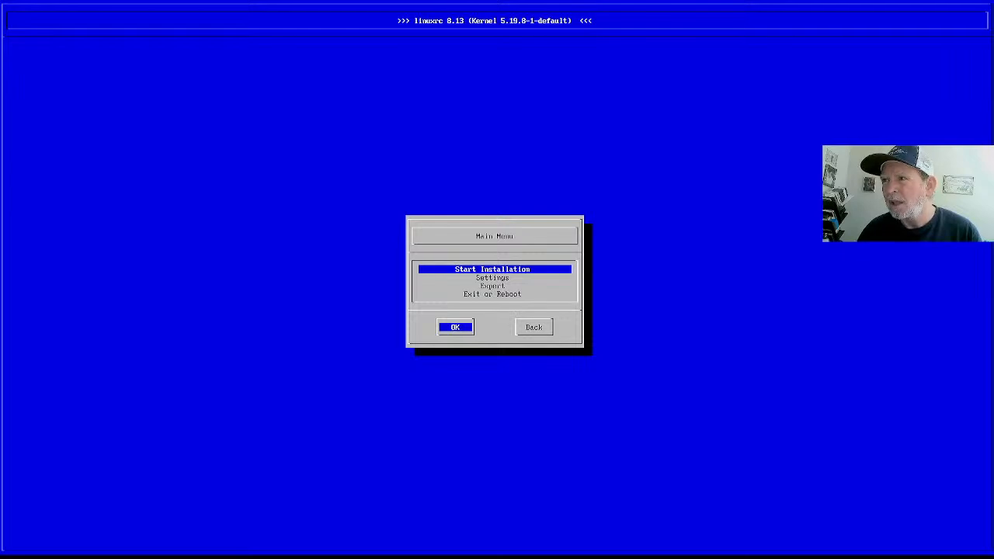
pyautogui.press('Return')
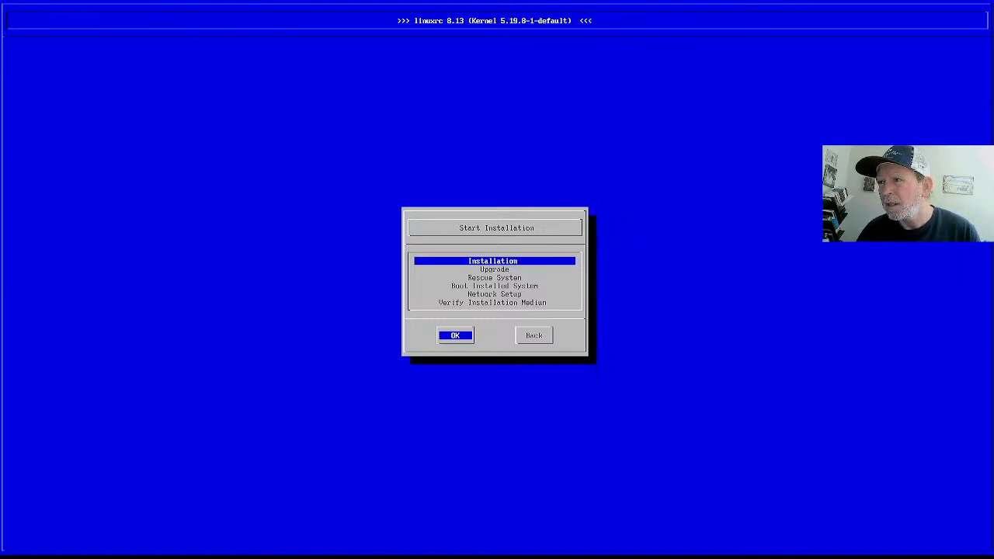
pyautogui.press('Return')
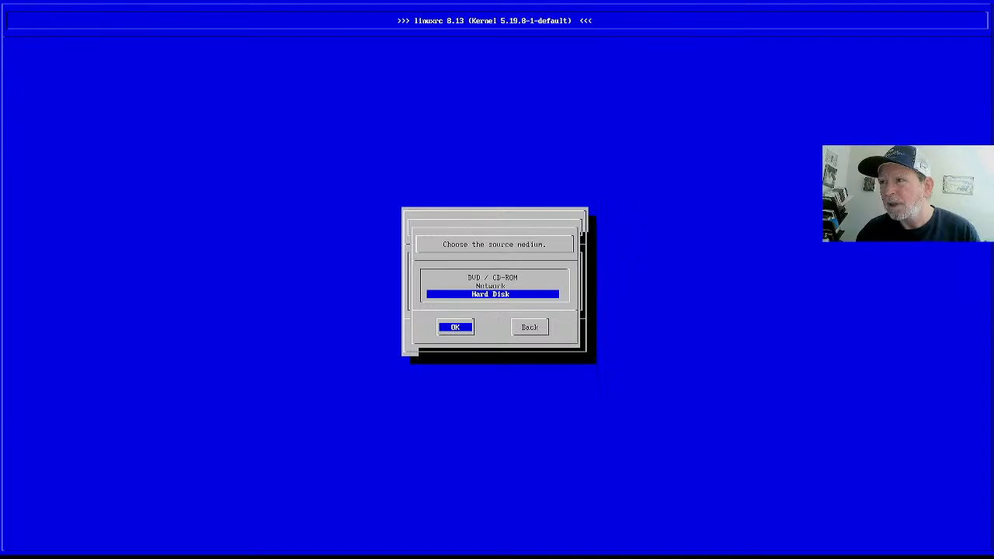
pyautogui.press('Tab')
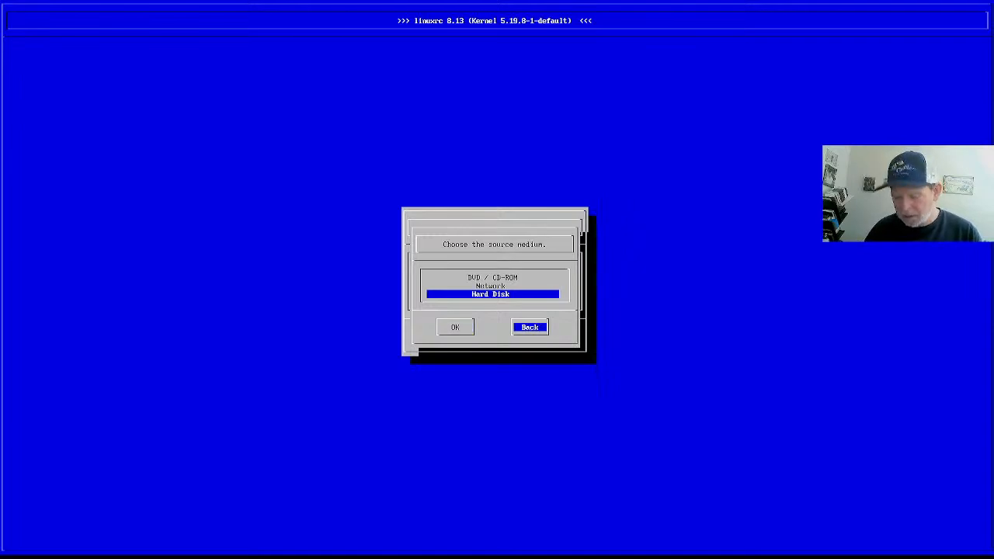
pyautogui.press('Return')
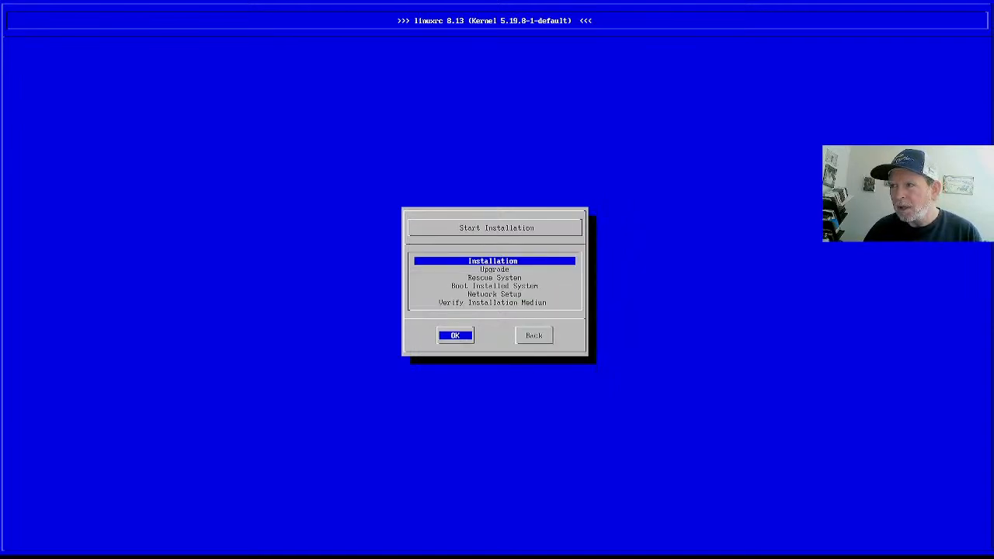
pyautogui.press('Tab')
pyautogui.press('Return')
pyautogui.press('Tab')
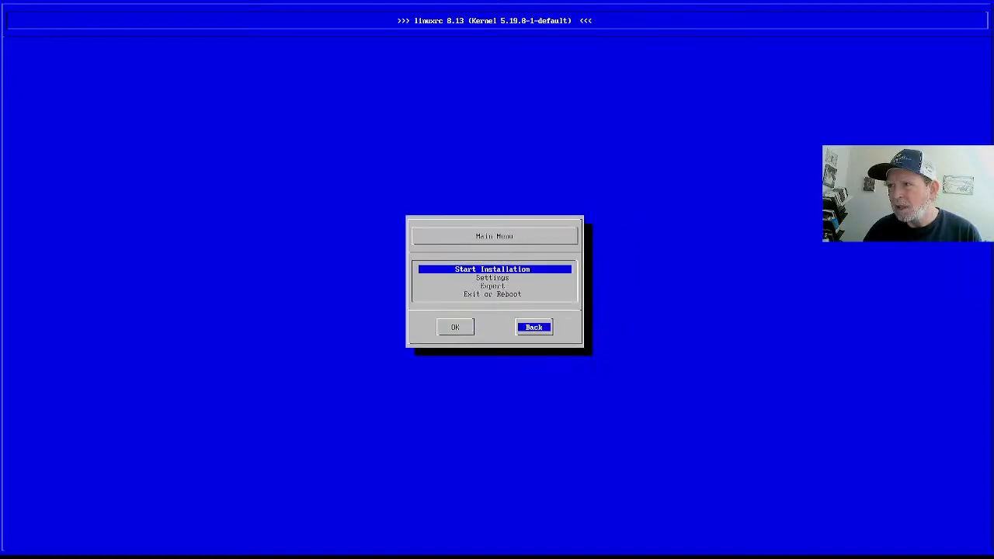
pyautogui.press('Tab')
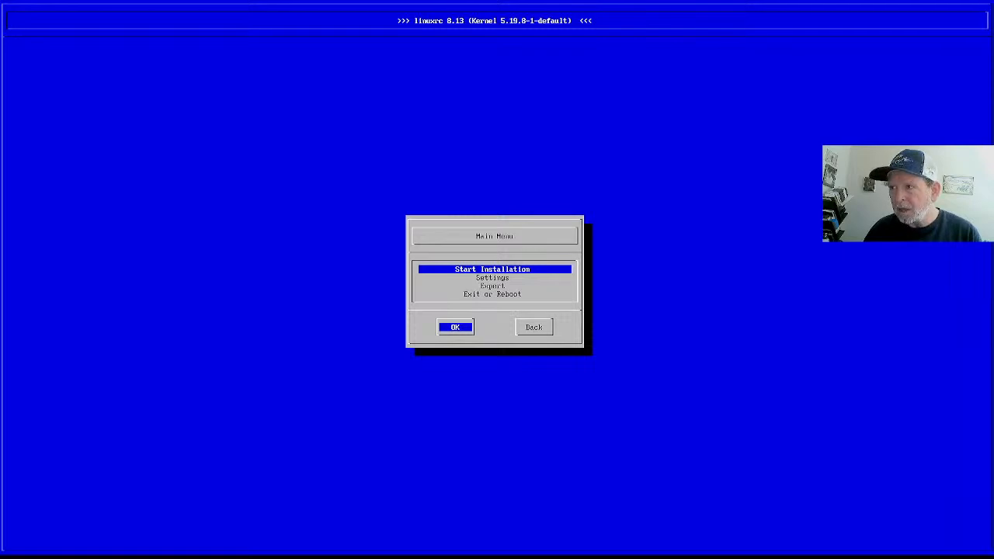
# Reboot the system using Exit or Reboot in the linuxrc main menu
pyautogui.press('Down')
pyautogui.press('Down')
pyautogui.press('Down')
pyautogui.press('Return')
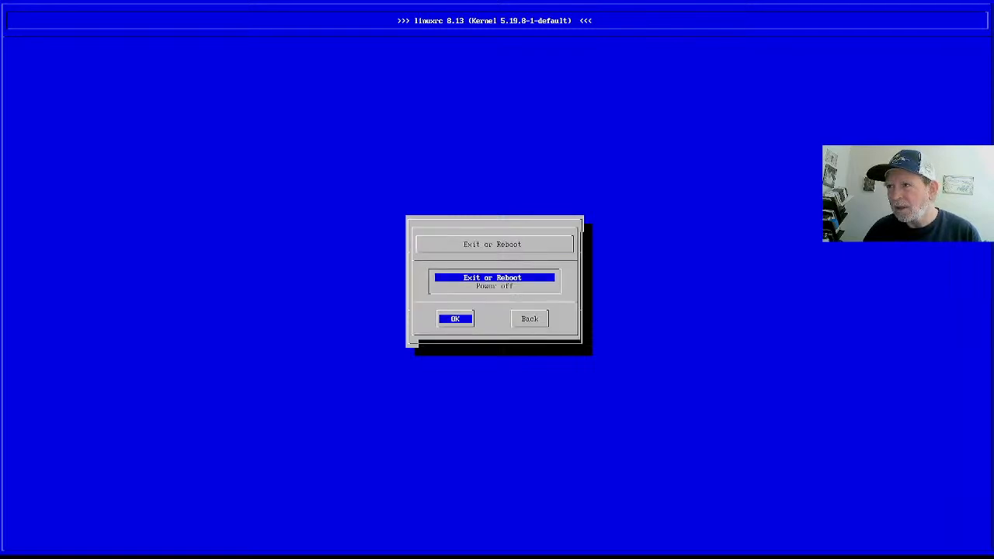
pyautogui.press('Return')
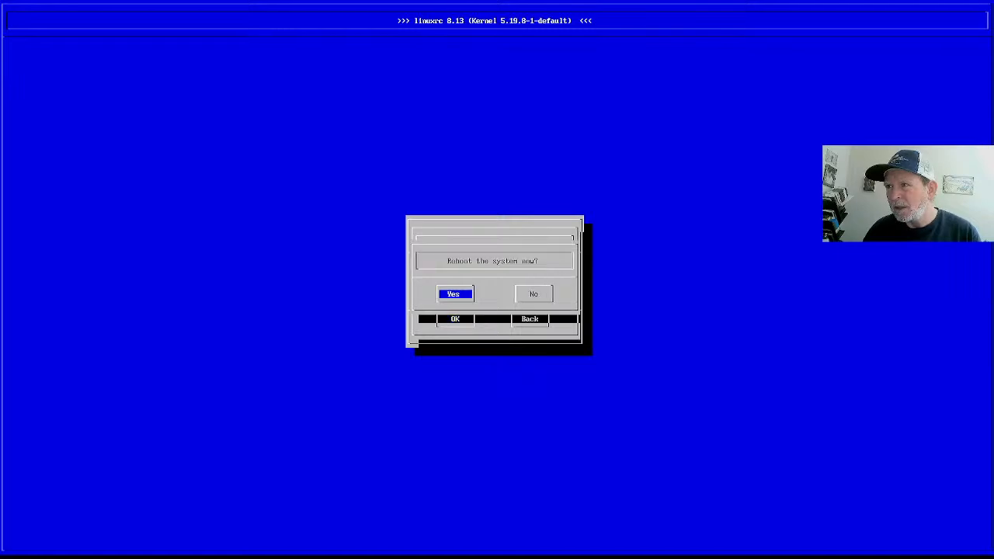
pyautogui.press('Return')
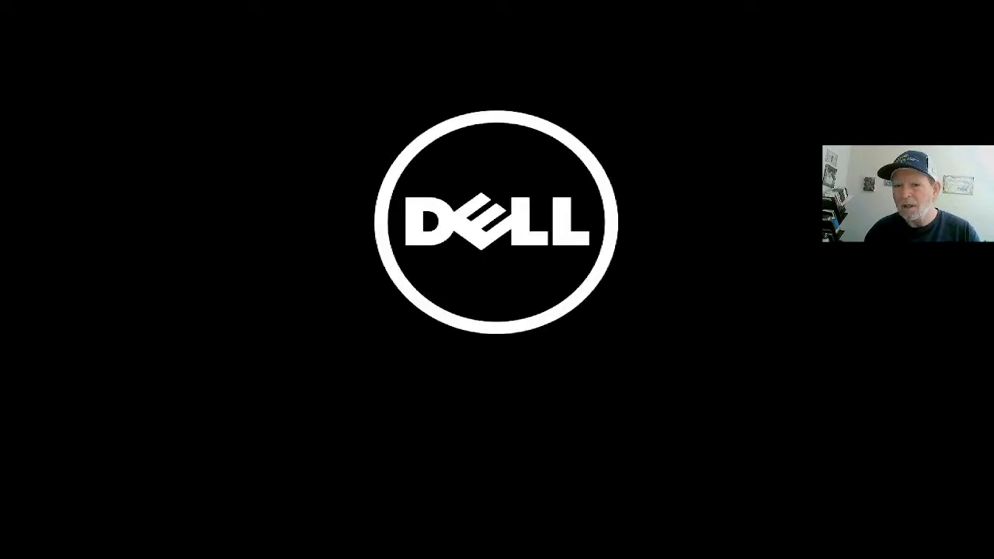
# Open the one-time boot device list during startup and boot from UEFI: SanDisk Cruzer Glide 1.27
pyautogui.press('F12')
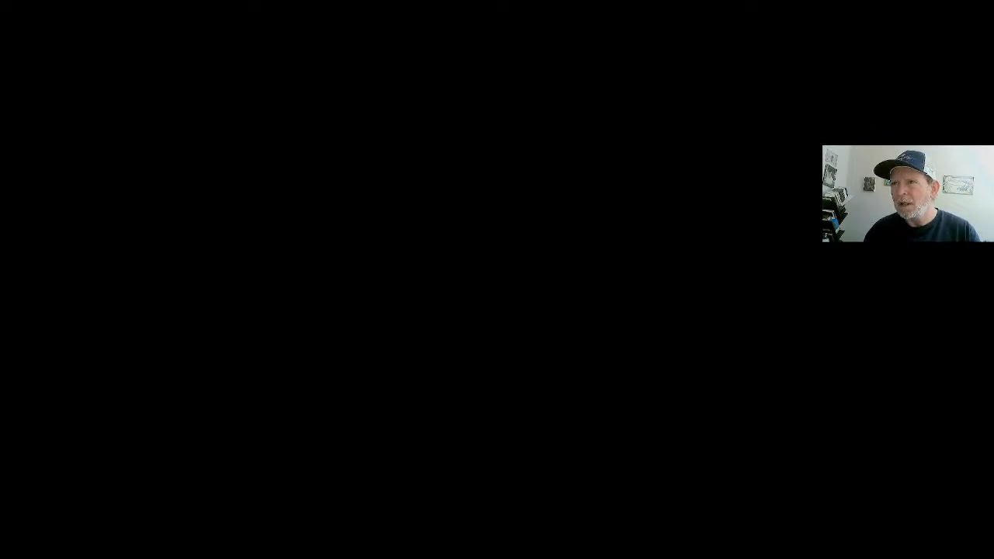
pyautogui.press('Down')
pyautogui.press('Down')
pyautogui.press('Down')
pyautogui.press('Down')
pyautogui.press('Down')
pyautogui.press('Down')
pyautogui.press('Down')
pyautogui.press('Down')
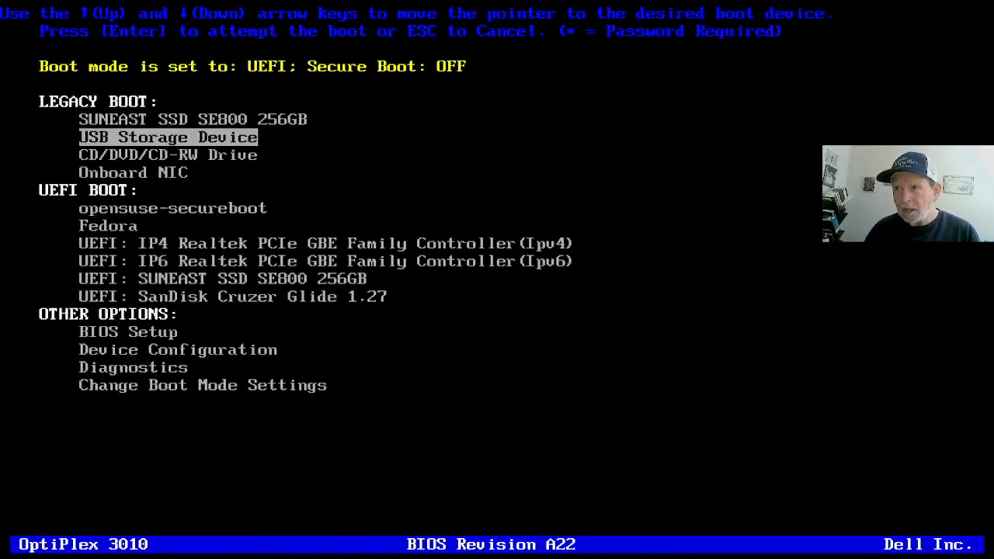
pyautogui.press('Down')
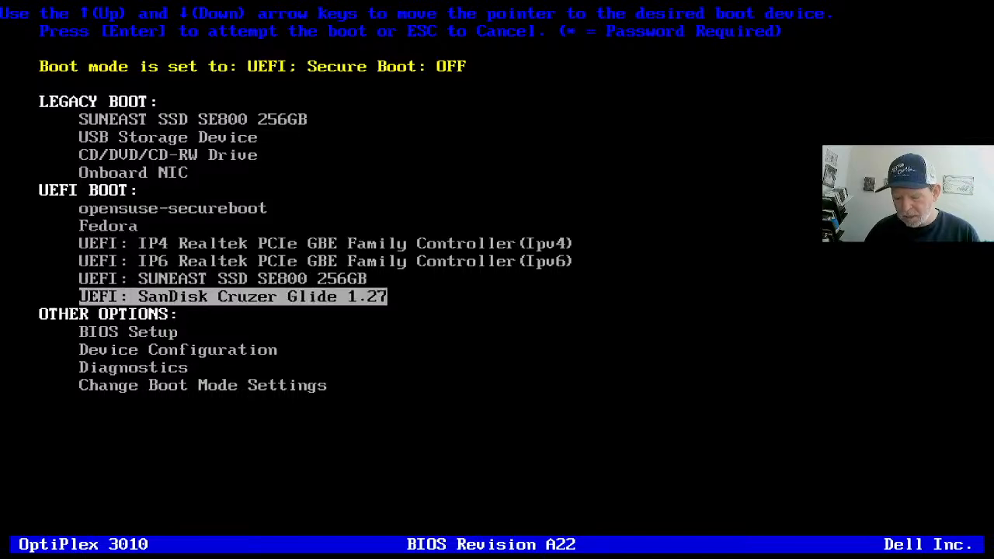
pyautogui.press('Return')
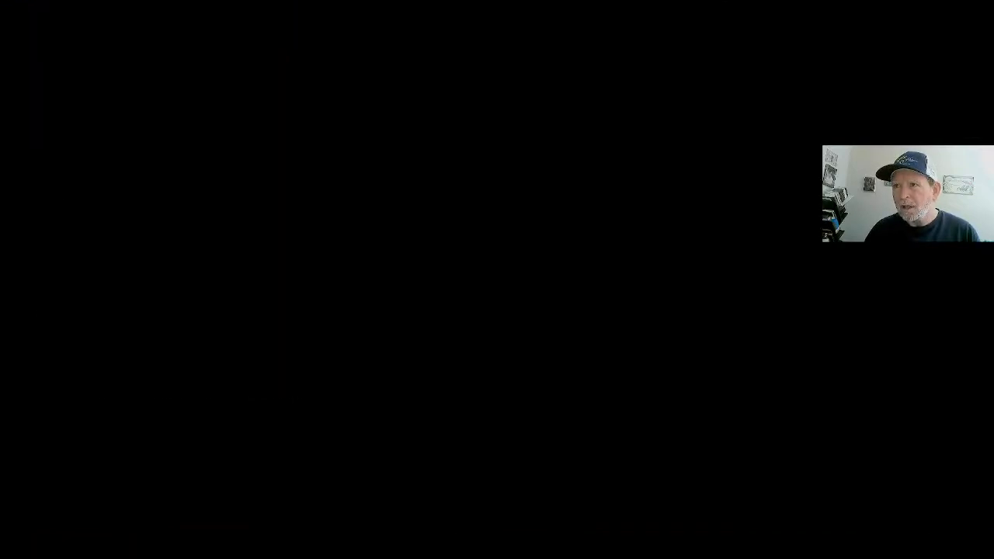
# Boot openSUSE-MicroOS-DVD-x86_64-Snapshot20220910-Media.iso from Ventoy and start its Installation entry
pyautogui.press('Down')
pyautogui.press('Down')
pyautogui.press('Down')
pyautogui.press('Down')
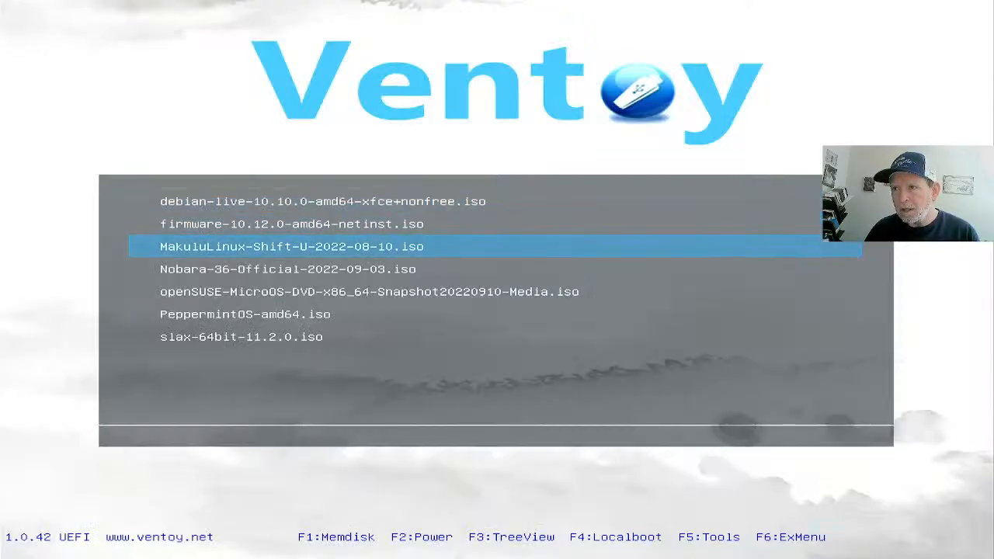
pyautogui.press('Return')
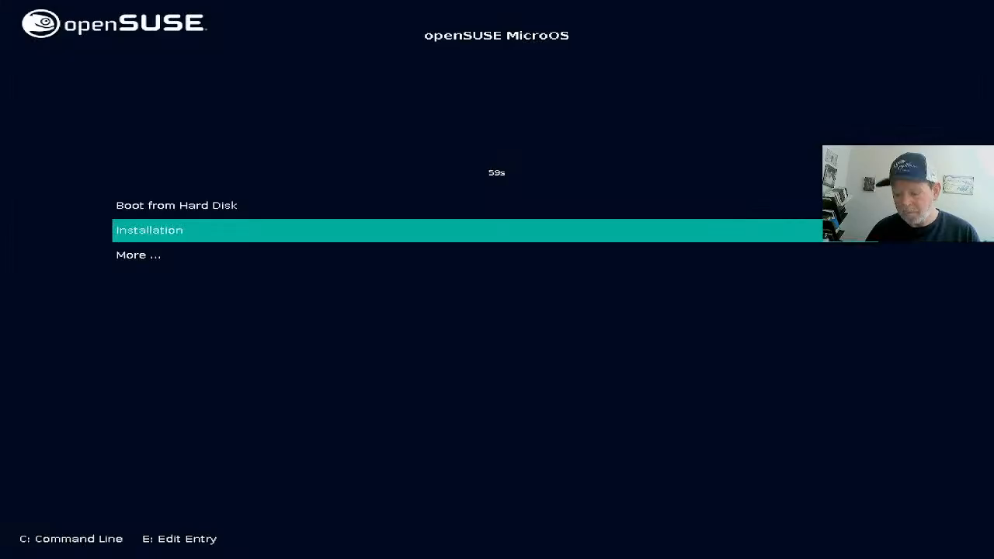
pyautogui.press('Return')
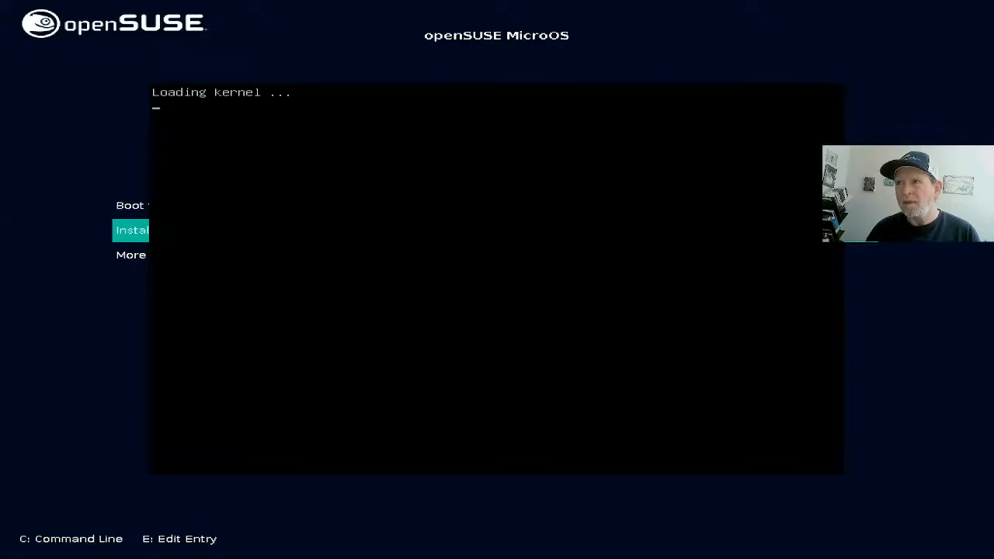